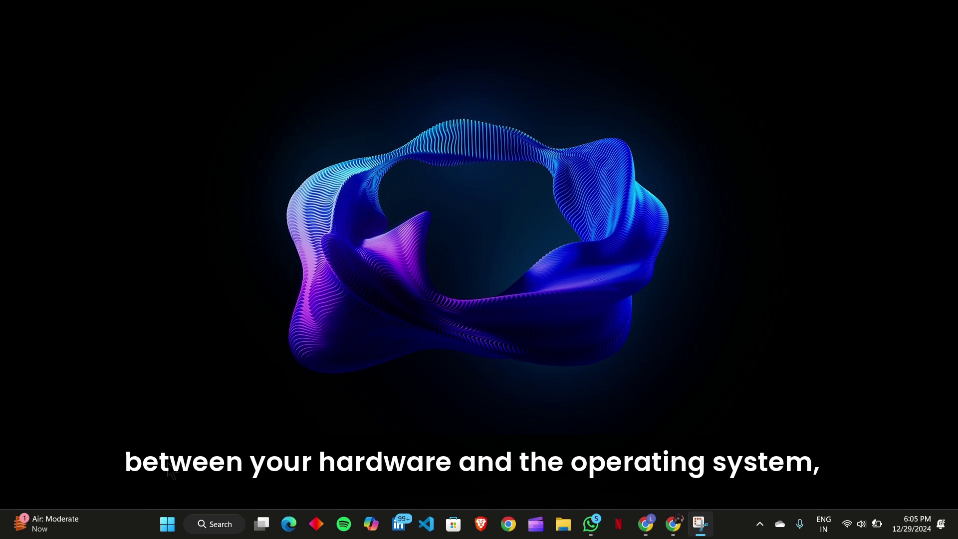
# - Open Device Manager from the Start button's quick-links menu
pyautogui.rightClick(168, 524)
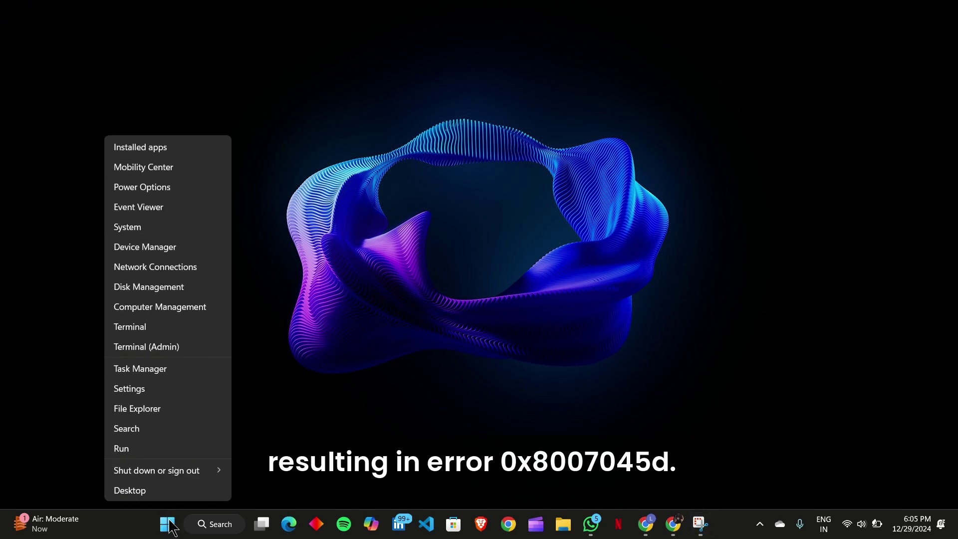
pyautogui.click(158, 255)
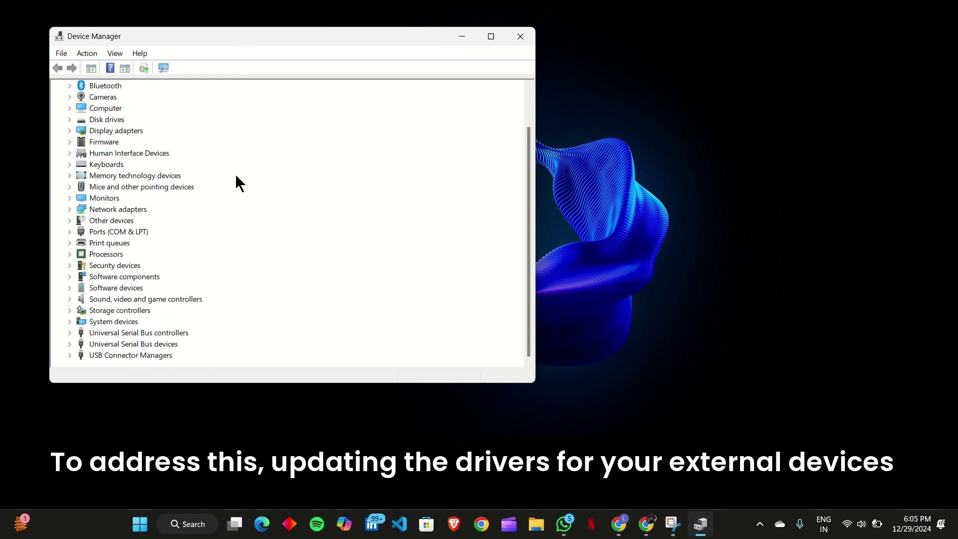
pyautogui.scroll(1, 142, 208)
pyautogui.scroll(-1, 142, 207)
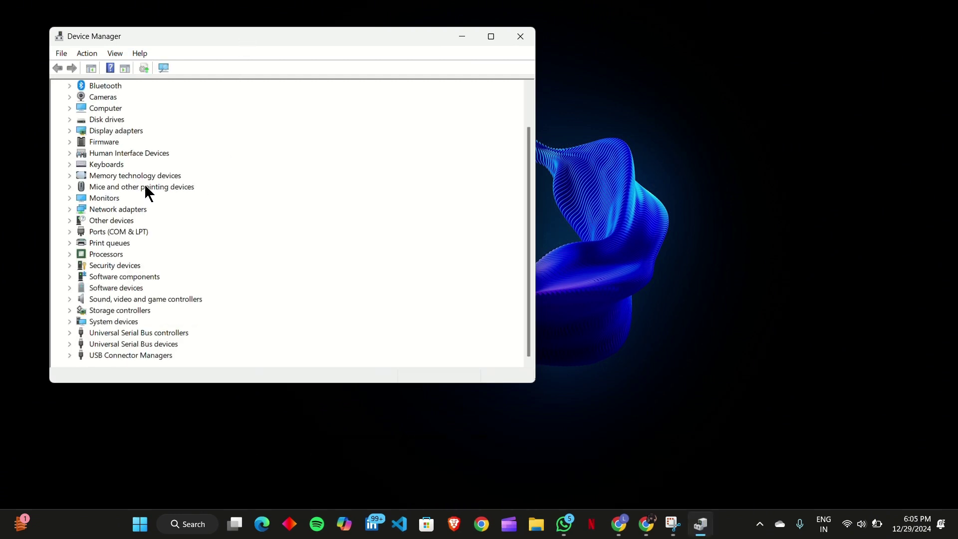
pyautogui.moveTo(179, 35); pyautogui.dragTo(325, 73)
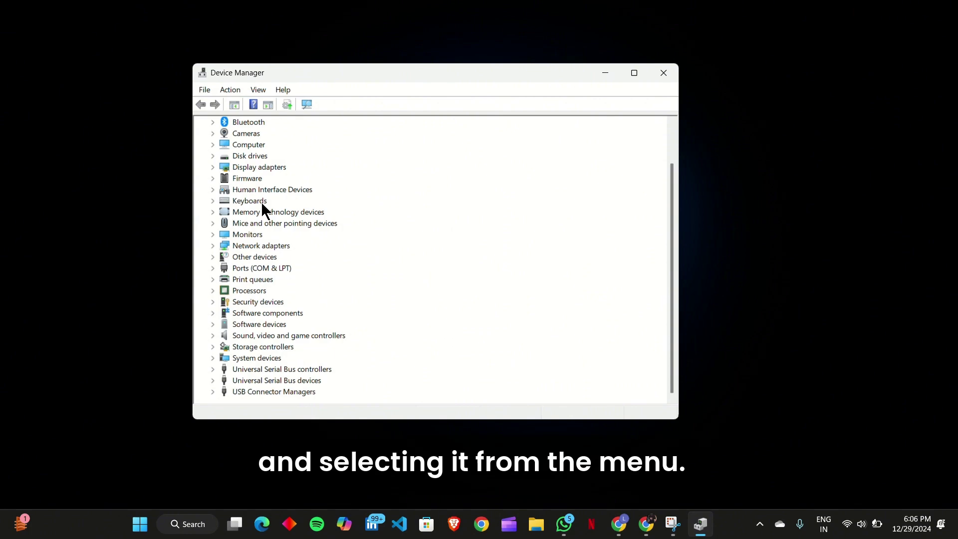
# - Expand Disk drives and USB controllers, then bring up driver actions for the first AMD USB 3.10 host controller
pyautogui.doubleClick(255, 155)
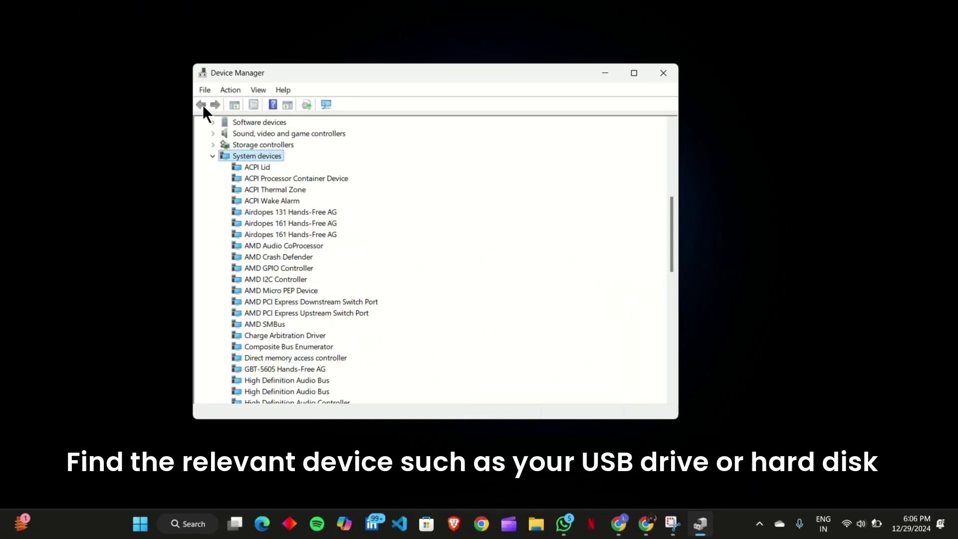
pyautogui.scroll(-3, 360, 258)
pyautogui.scroll(-4, 361, 258)
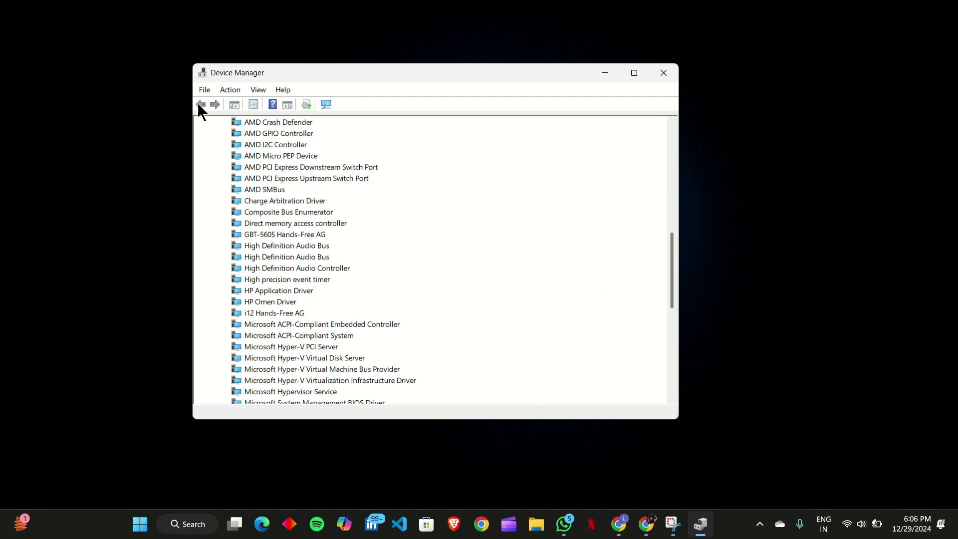
pyautogui.scroll(-5, 422, 225)
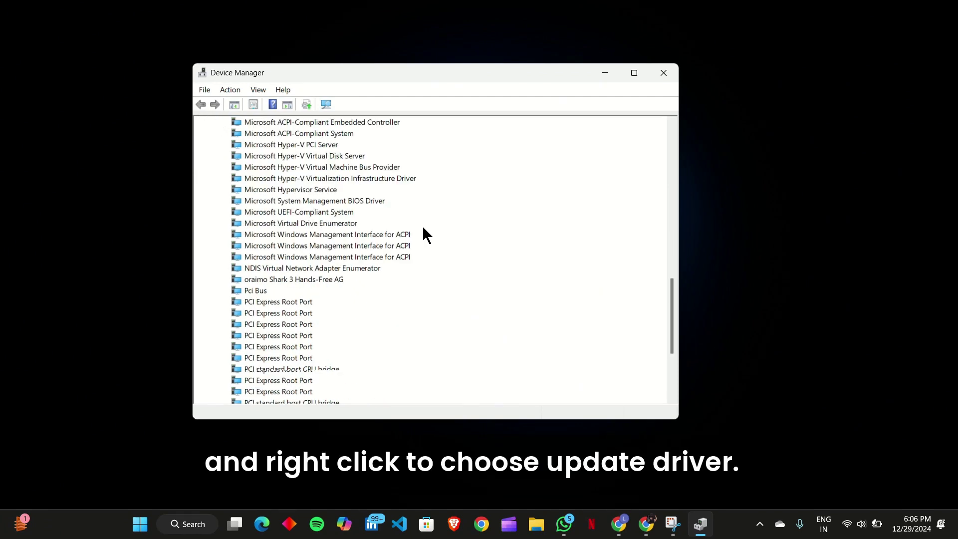
pyautogui.scroll(-4, 422, 240)
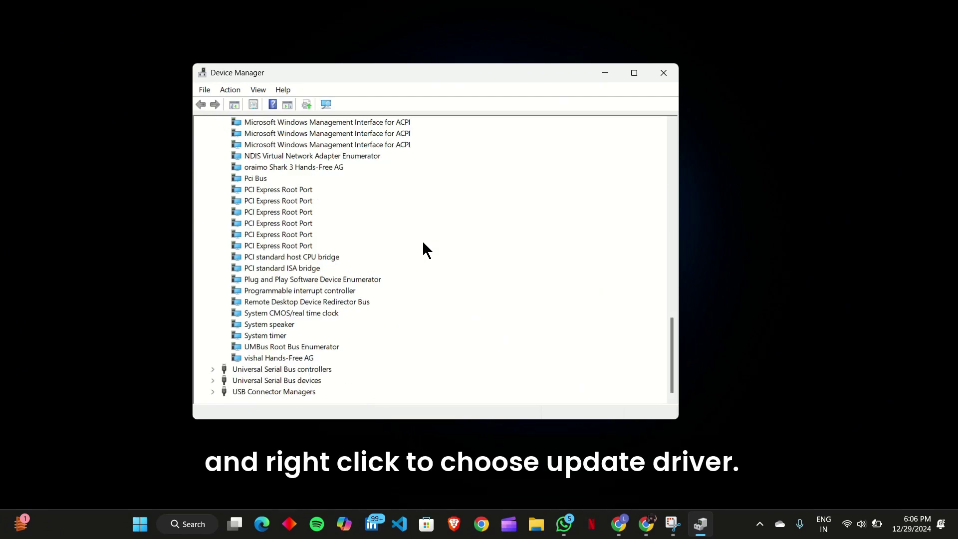
pyautogui.doubleClick(283, 369)
pyautogui.scroll(-1, 506, 298)
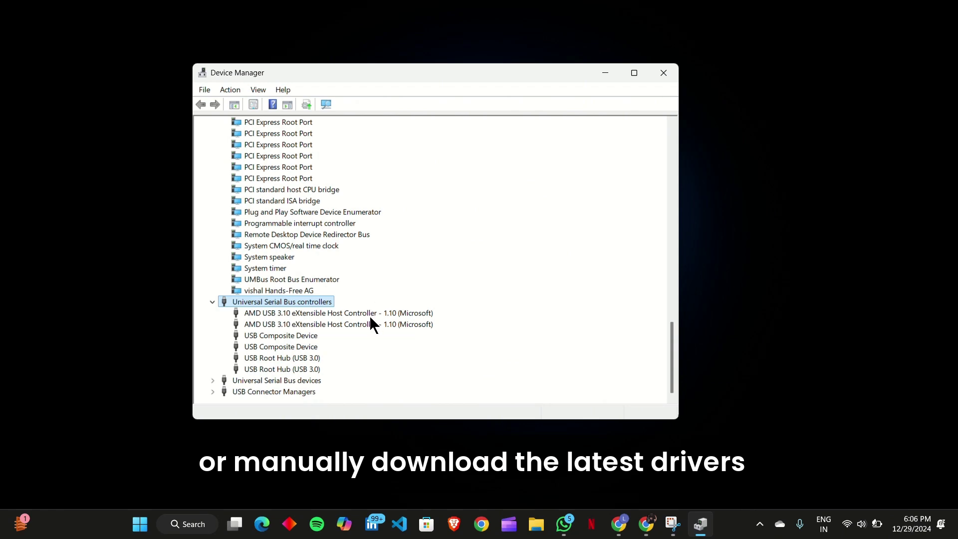
pyautogui.rightClick(352, 313)
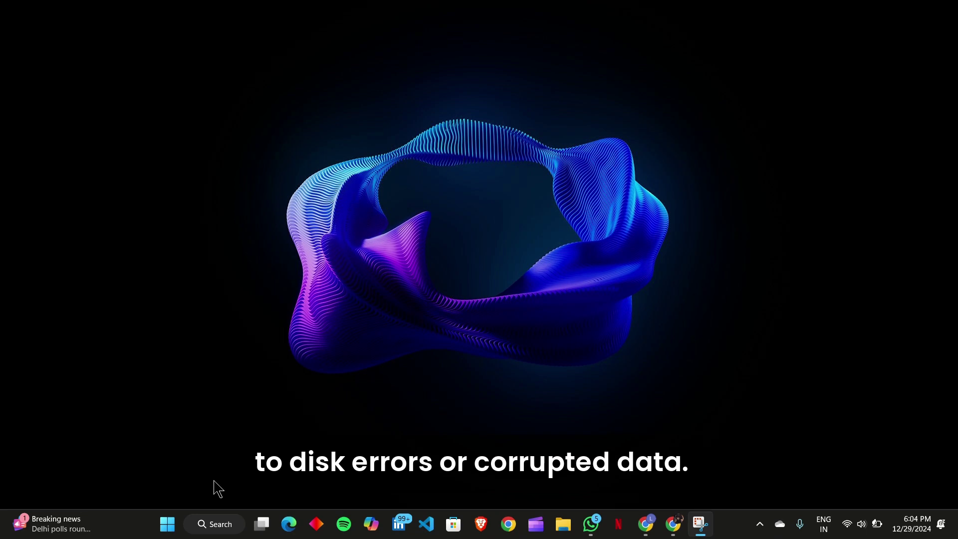
# - Run Command Prompt as administrator and enter chkdsk /f /r at the prompt
pyautogui.click(228, 527)
pyautogui.write('cm')
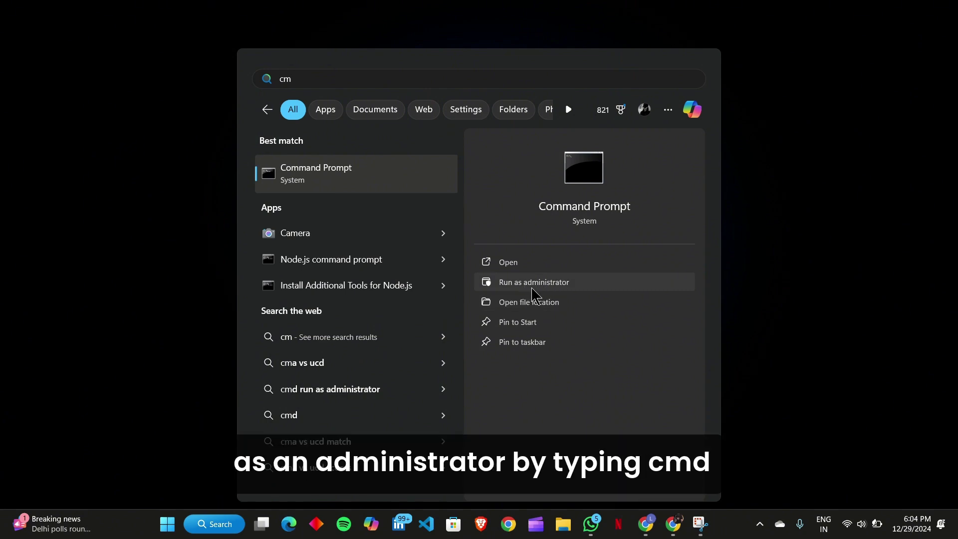
pyautogui.click(533, 289)
pyautogui.write('chkdsk /f /r')
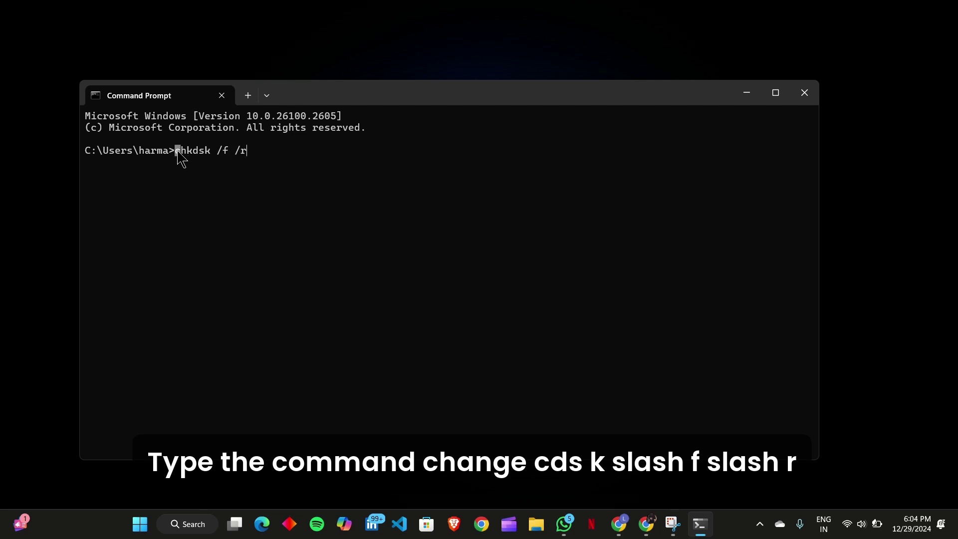
pyautogui.moveTo(201, 159); pyautogui.dragTo(245, 159)
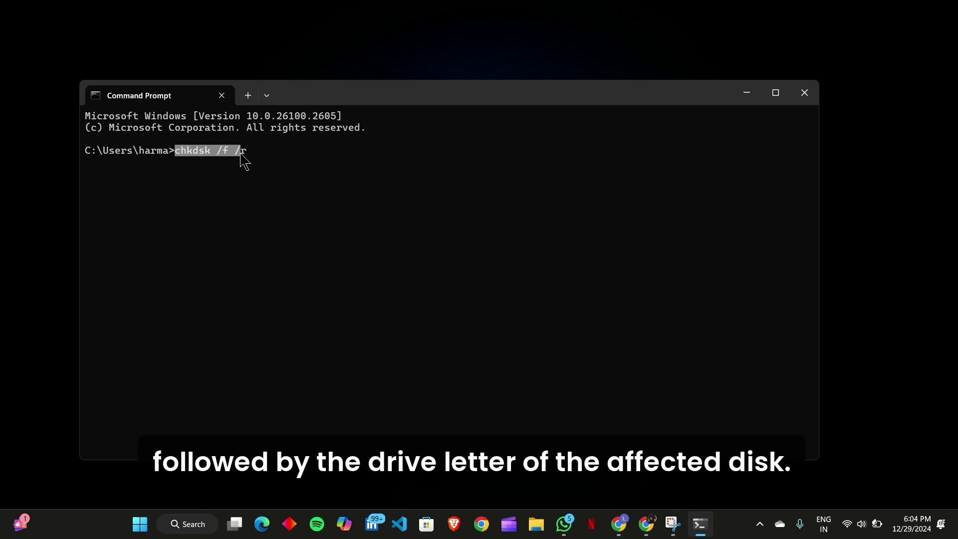
pyautogui.click(275, 155)
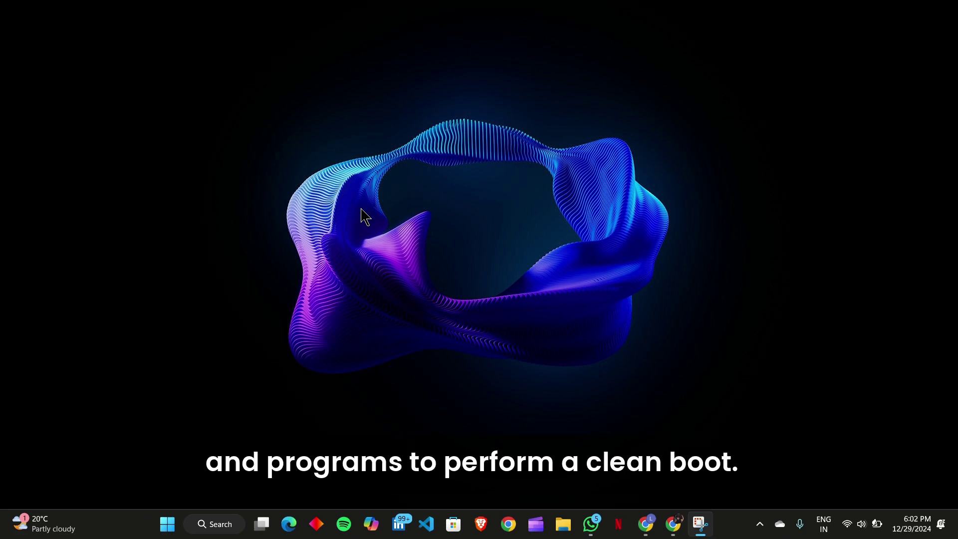
# - Launch System Configuration by running msconfig from the Run dialog
pyautogui.press('super+r')
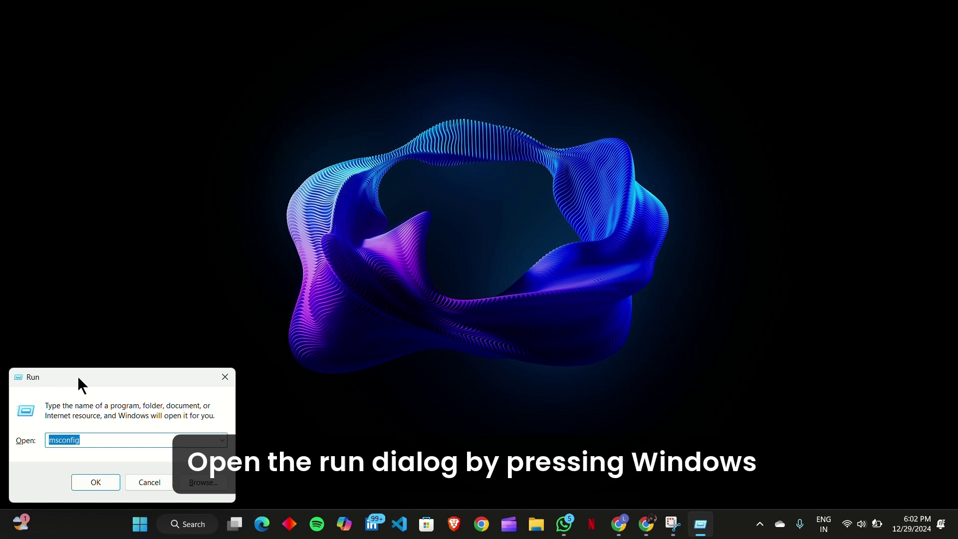
pyautogui.moveTo(81, 383); pyautogui.dragTo(413, 174)
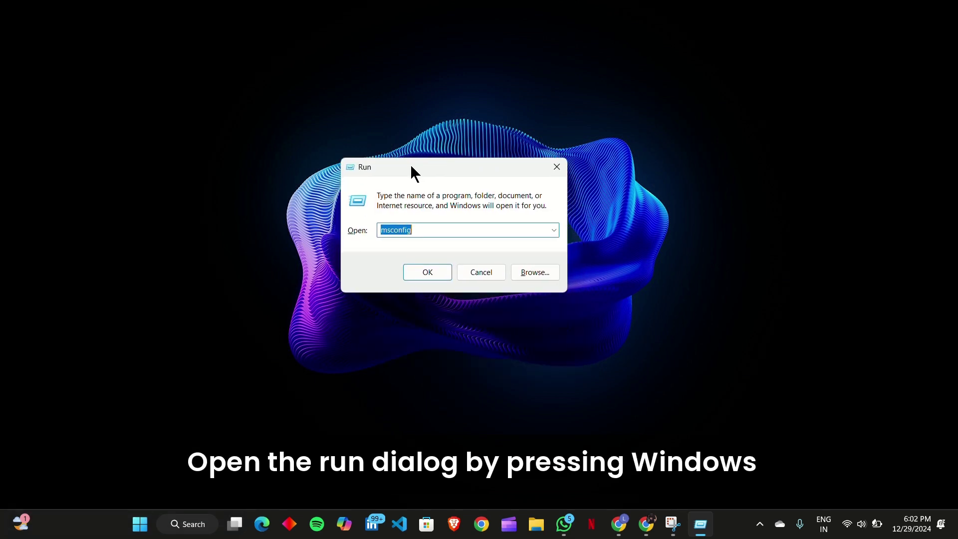
pyautogui.click(416, 230)
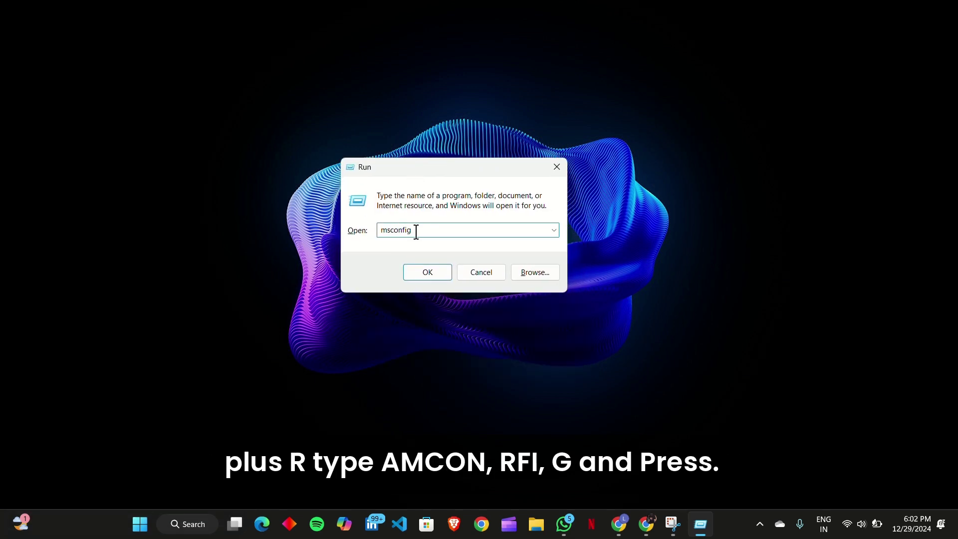
pyautogui.press('Return')
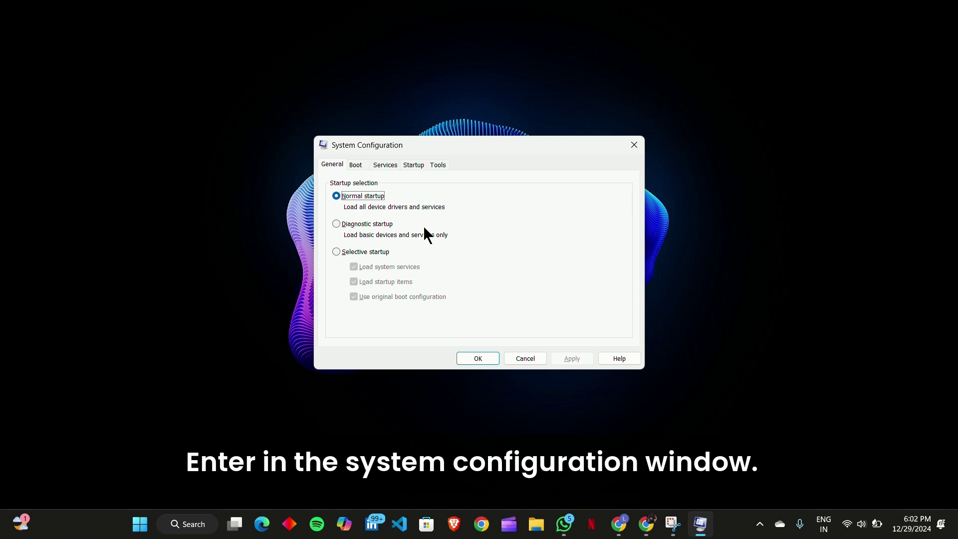
# - Hide all Microsoft services, disable all remaining services, and view the Startup tab
pyautogui.click(413, 166)
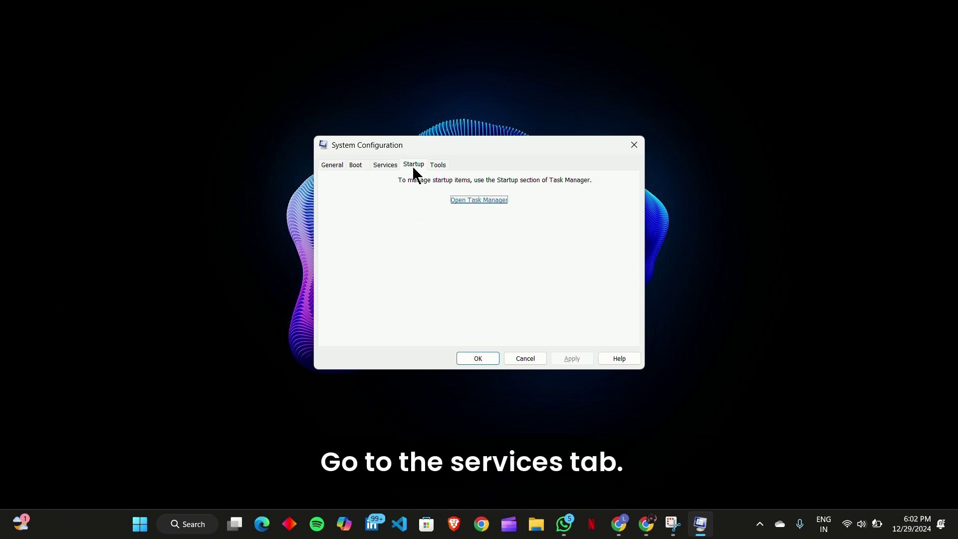
pyautogui.click(436, 164)
pyautogui.click(385, 163)
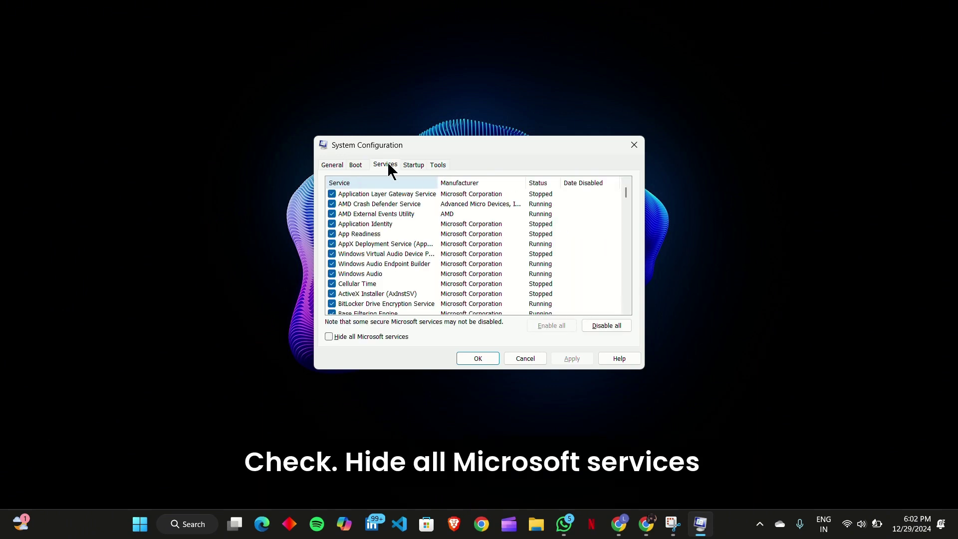
pyautogui.click(328, 336)
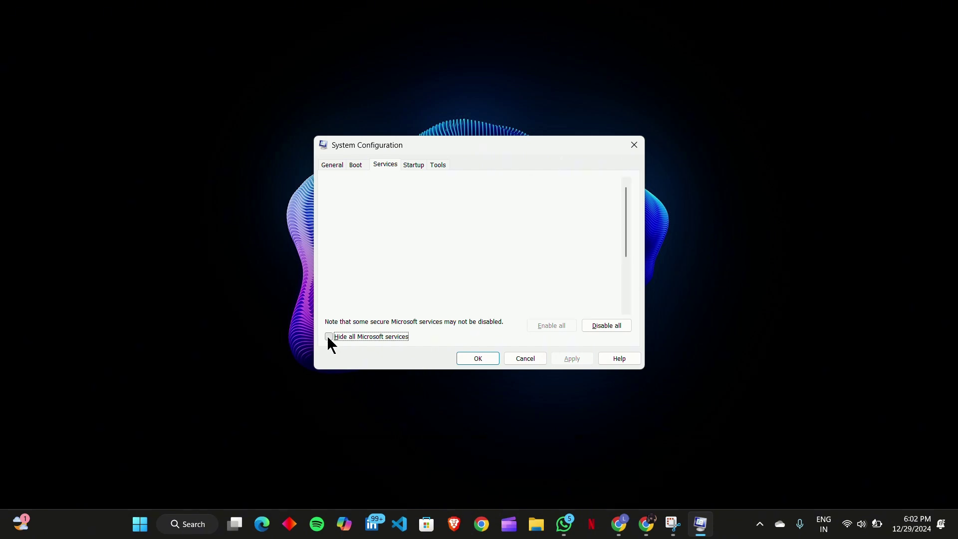
pyautogui.click(606, 325)
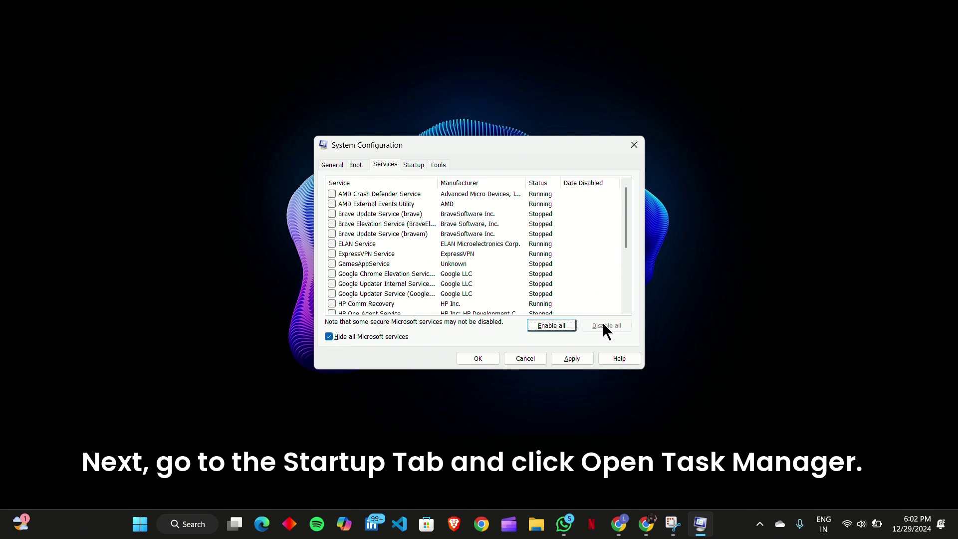
pyautogui.click(413, 166)
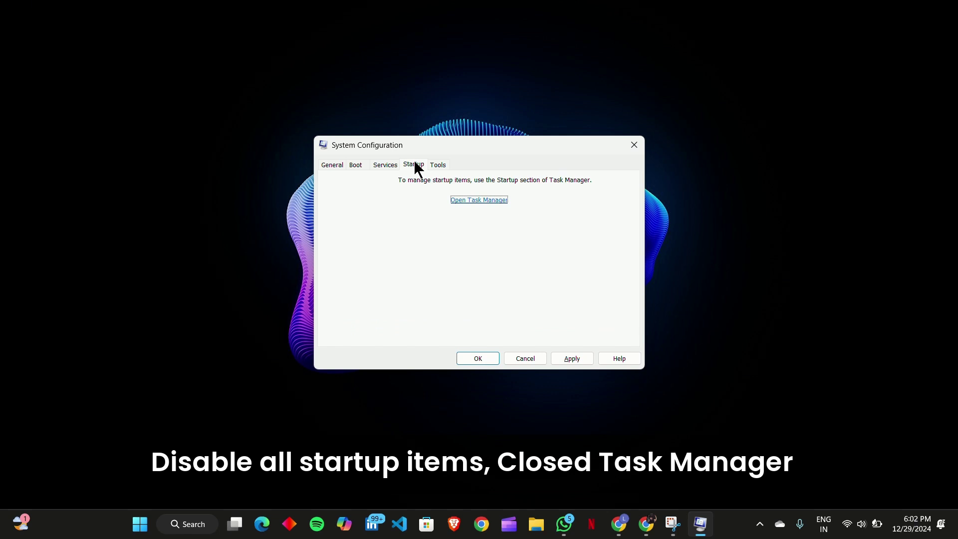
# - Disable Radeon Software Startup Task in Task Manager, then apply the System Configuration changes
pyautogui.click(481, 202)
pyautogui.moveTo(584, 146); pyautogui.dragTo(584, 113)
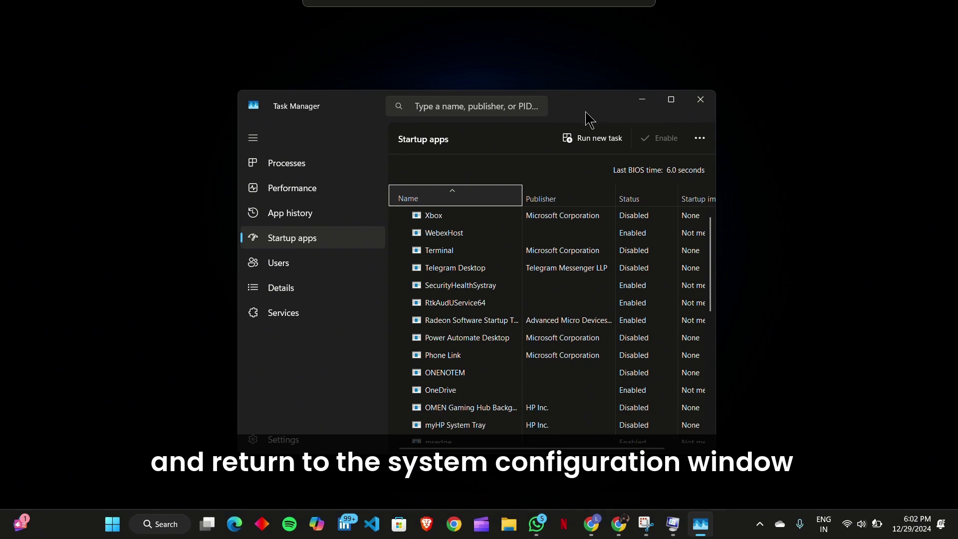
pyautogui.click(486, 215)
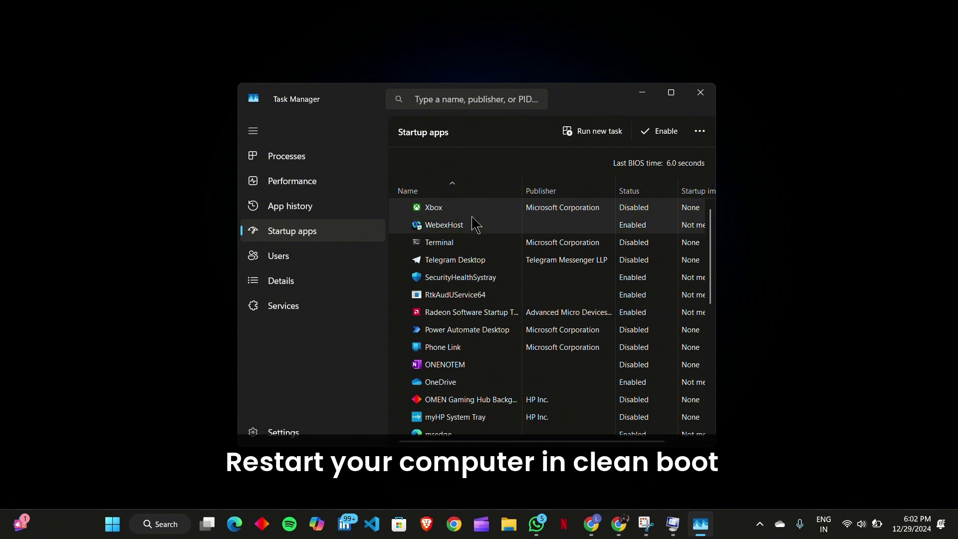
pyautogui.scroll(-1, 472, 240)
pyautogui.click(700, 131)
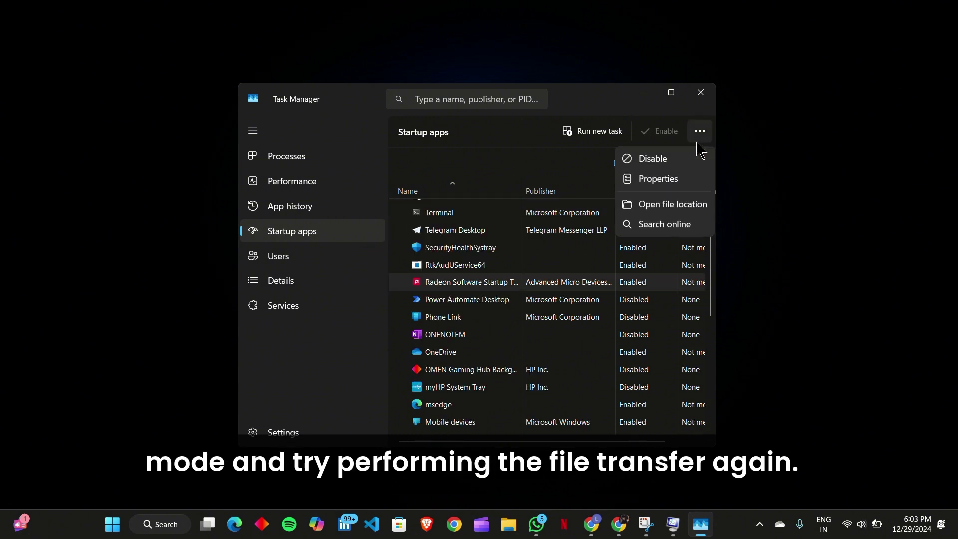
pyautogui.click(653, 159)
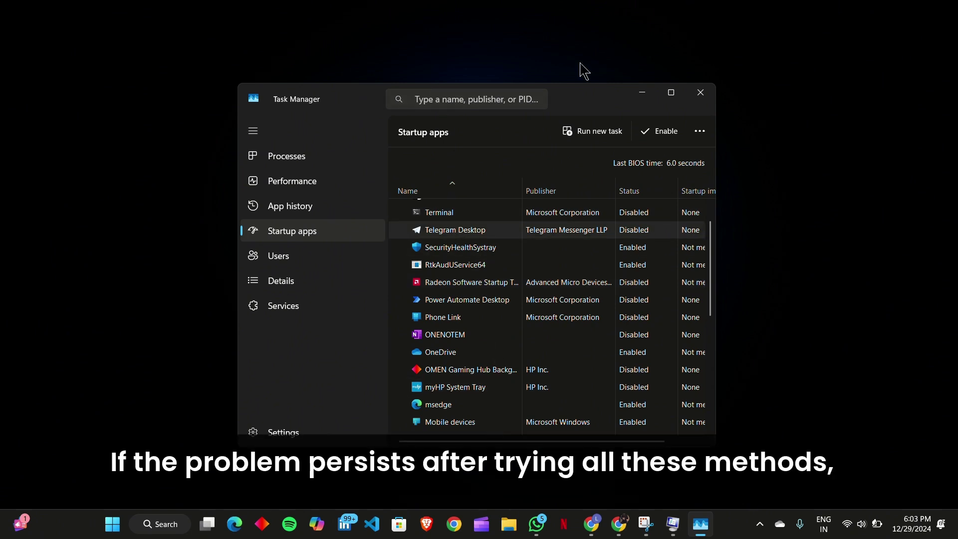
pyautogui.click(700, 93)
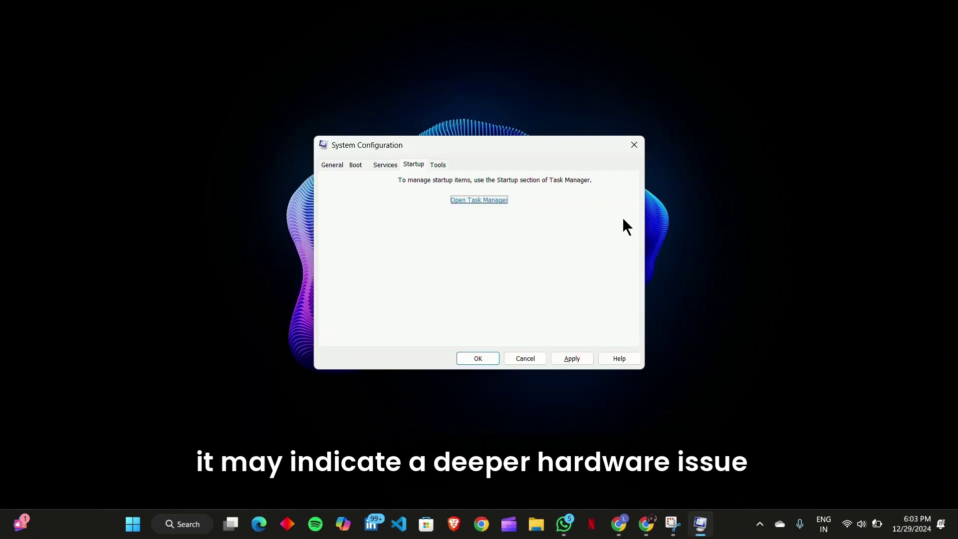
pyautogui.click(572, 358)
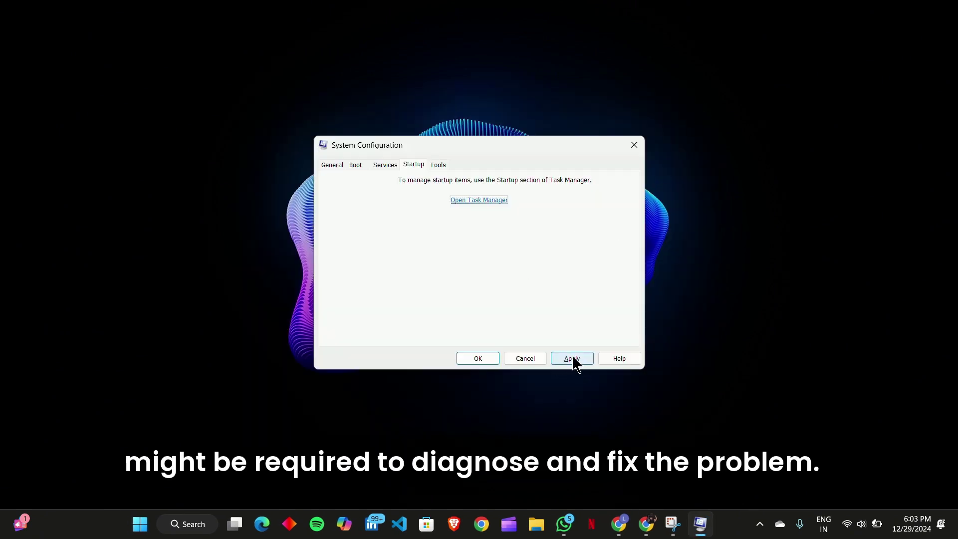